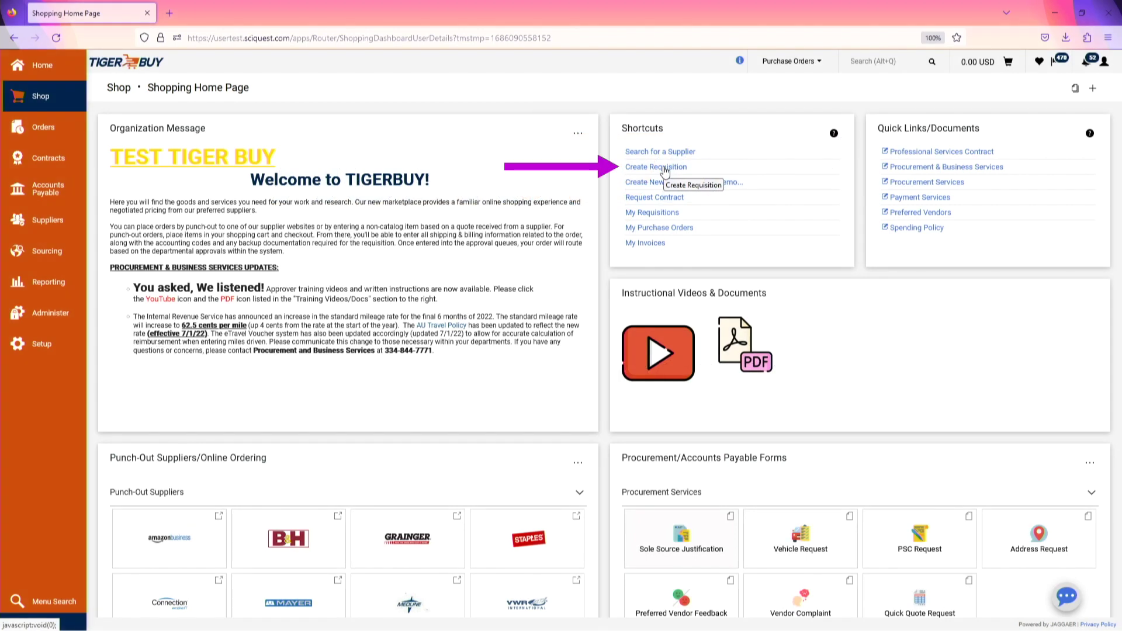
# Start a new non-catalog item and search Select Supplier for the employee supplier by name.
pyautogui.click(663, 167)
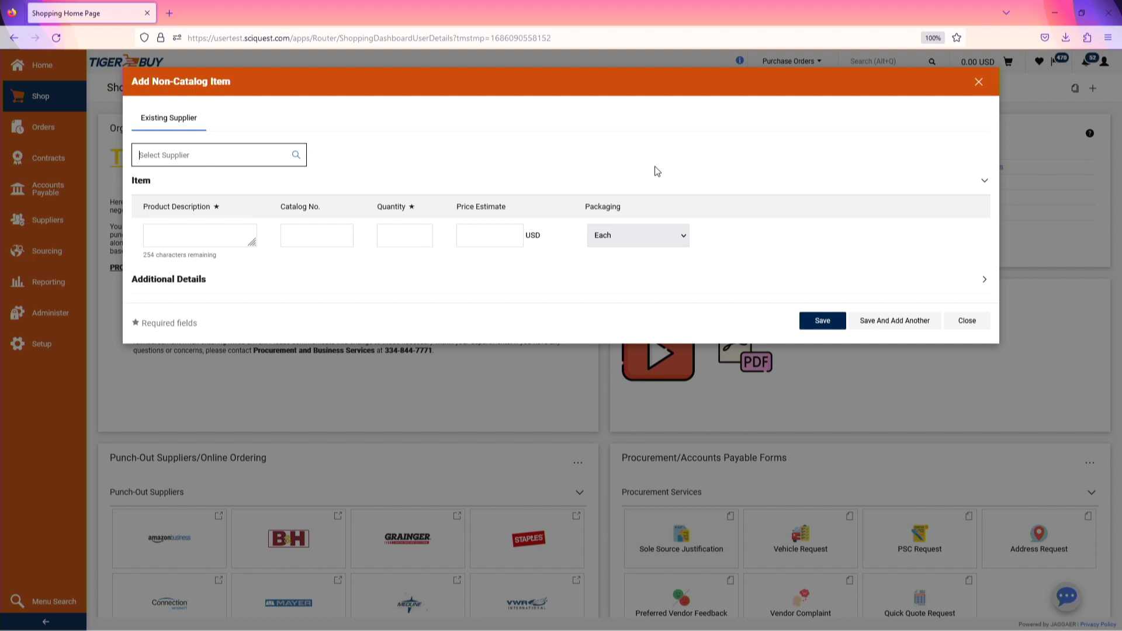
pyautogui.write('Vanellope')
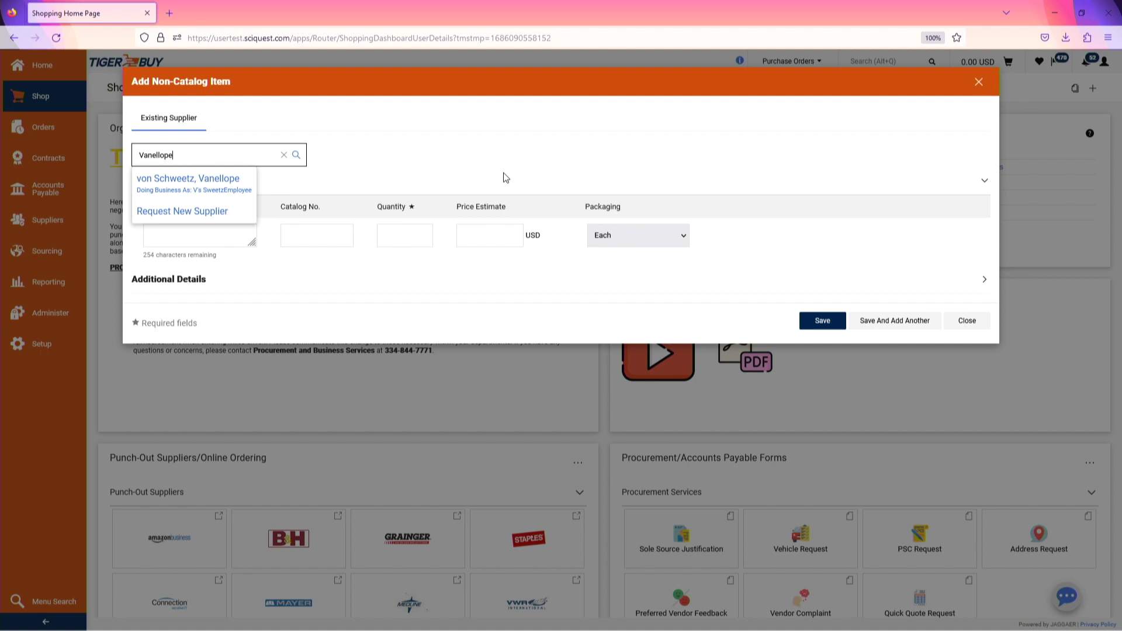
# Pick the employee supplier and save item Cakes, quantity 100, price estimate 25.99.
pyautogui.click(232, 182)
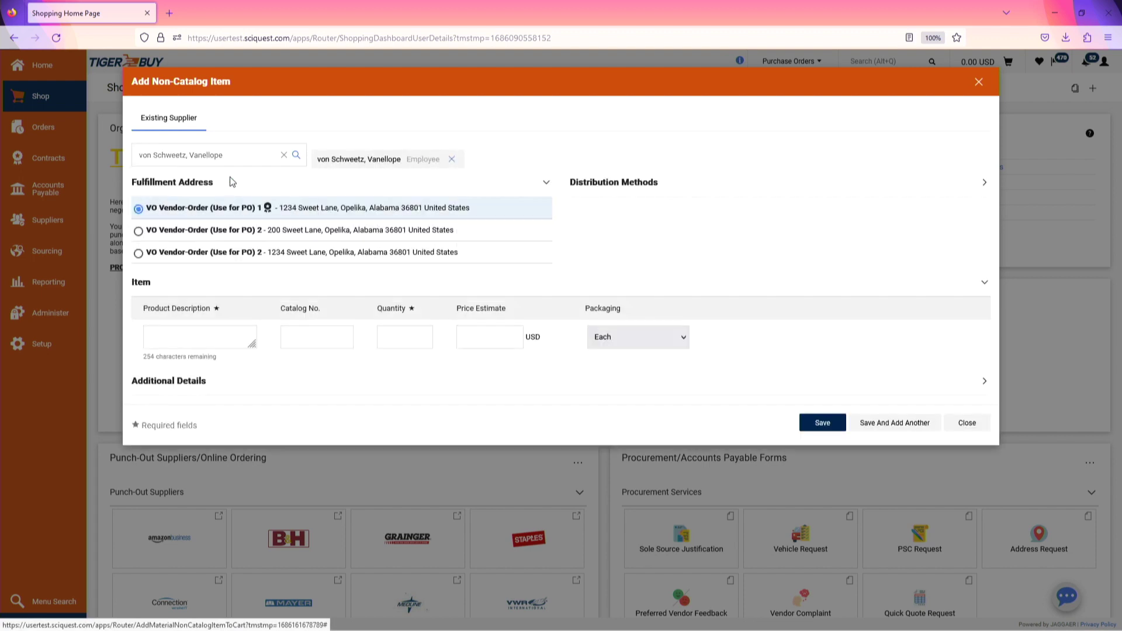
pyautogui.click(212, 338)
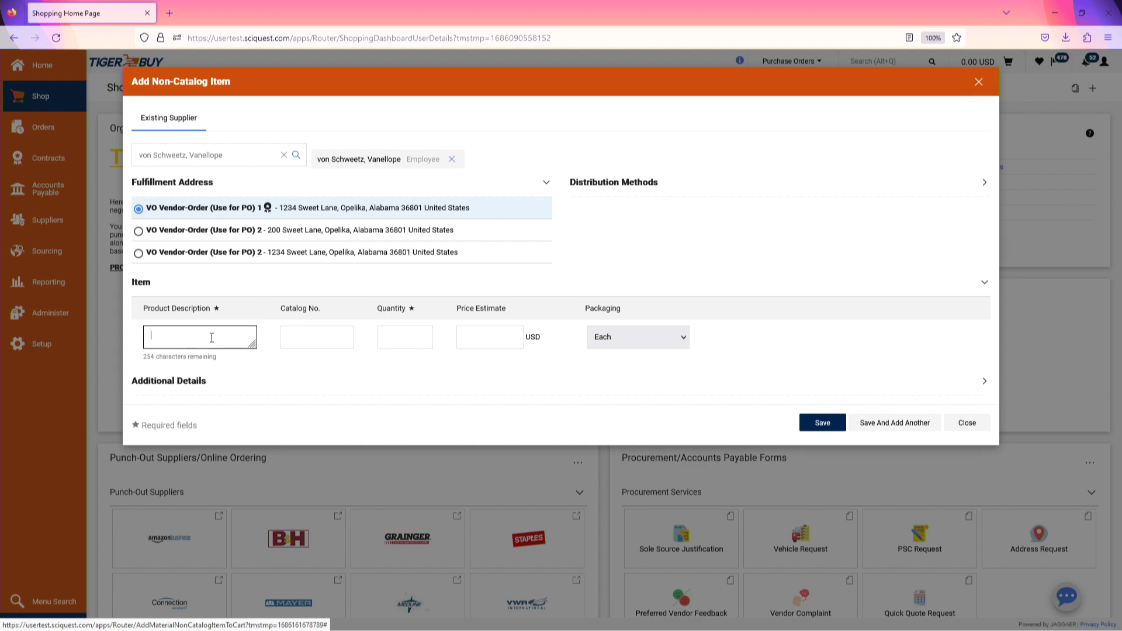
pyautogui.write('Cakes')
pyautogui.press('Tab')
pyautogui.press('Tab')
pyautogui.write('100')
pyautogui.press('Tab')
pyautogui.write('25.99')
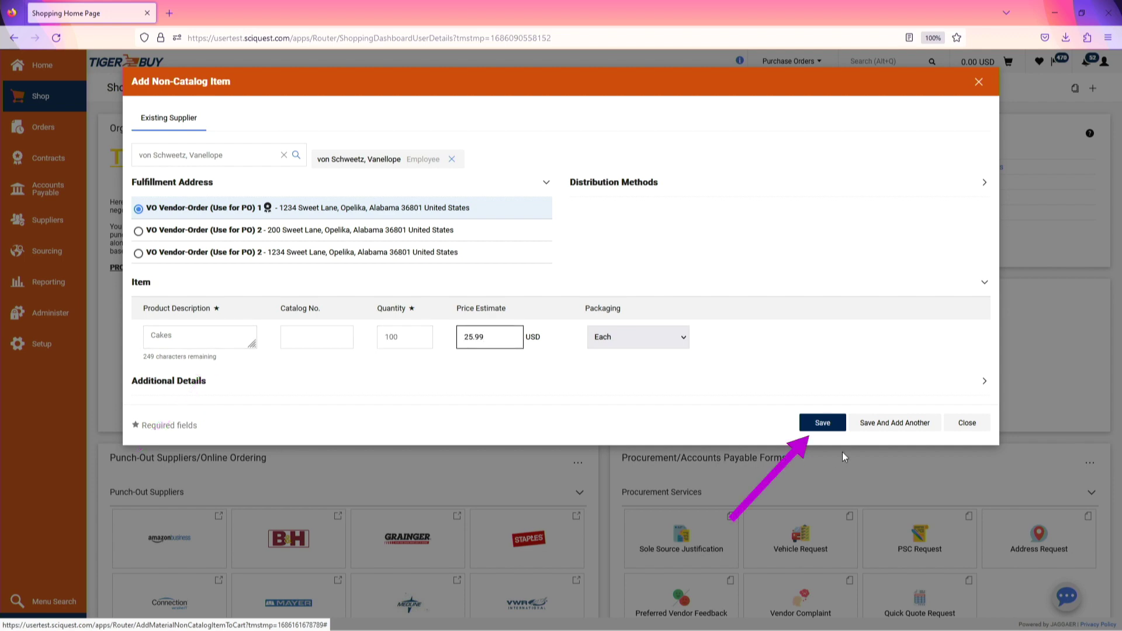
pyautogui.click(827, 422)
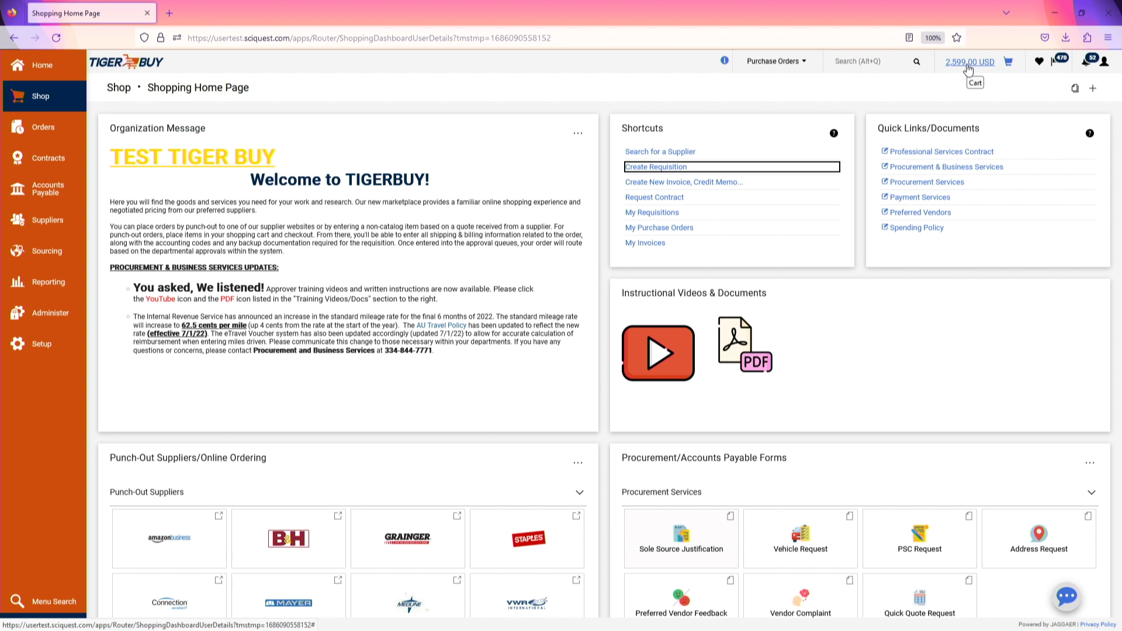
pyautogui.click(969, 64)
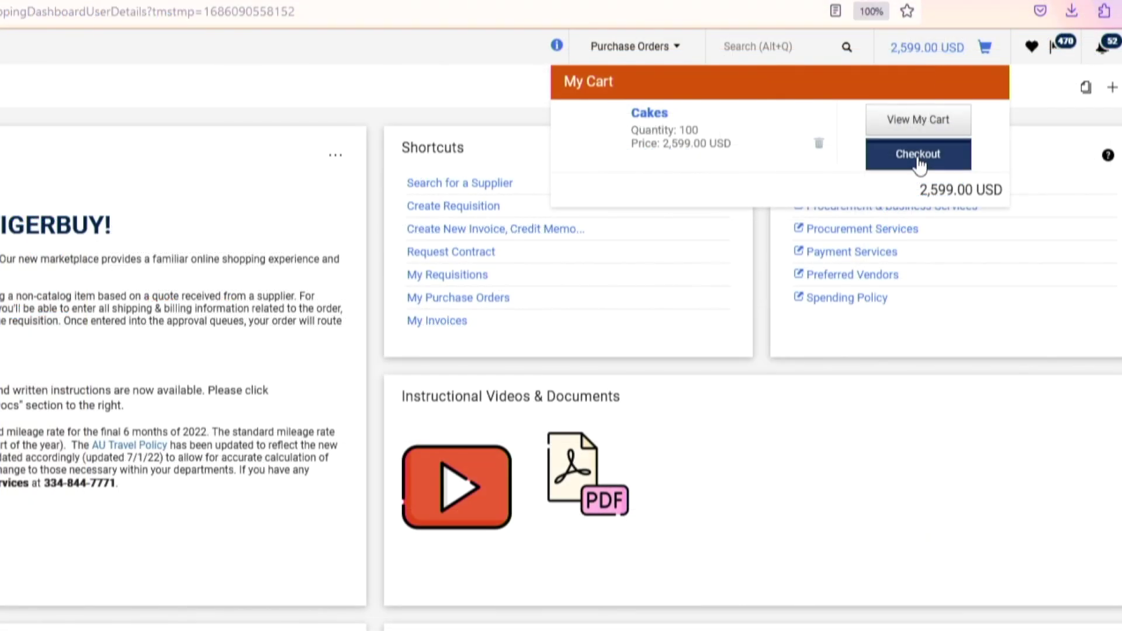
# Open the full shopping cart for draft requisition 3788390 and select the Business Purpose field.
pyautogui.click(917, 128)
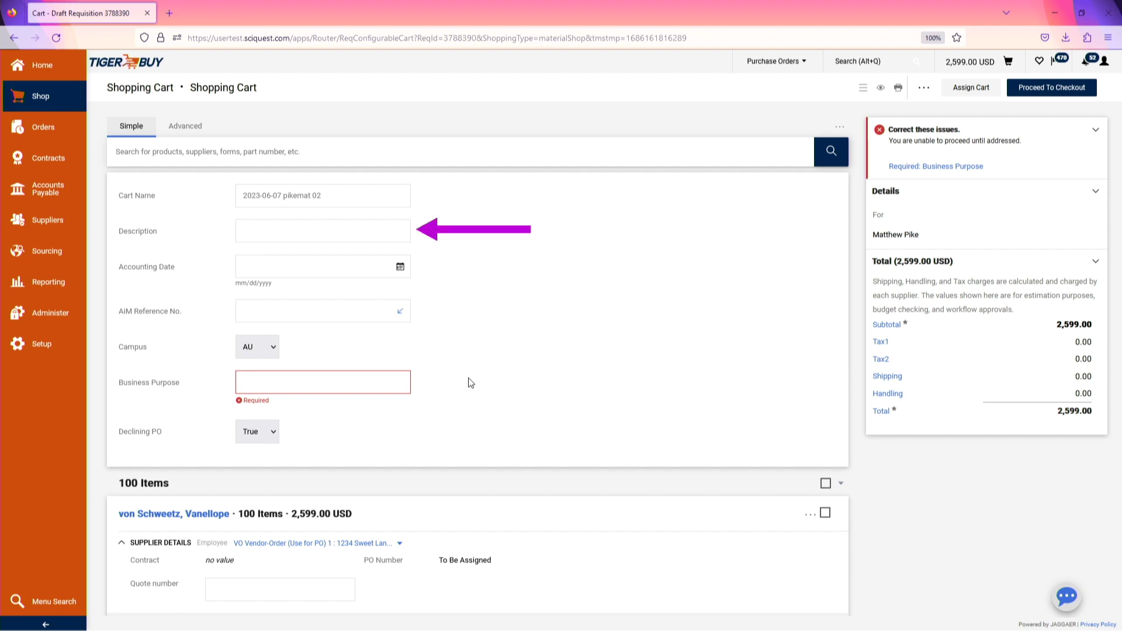
pyautogui.click(334, 382)
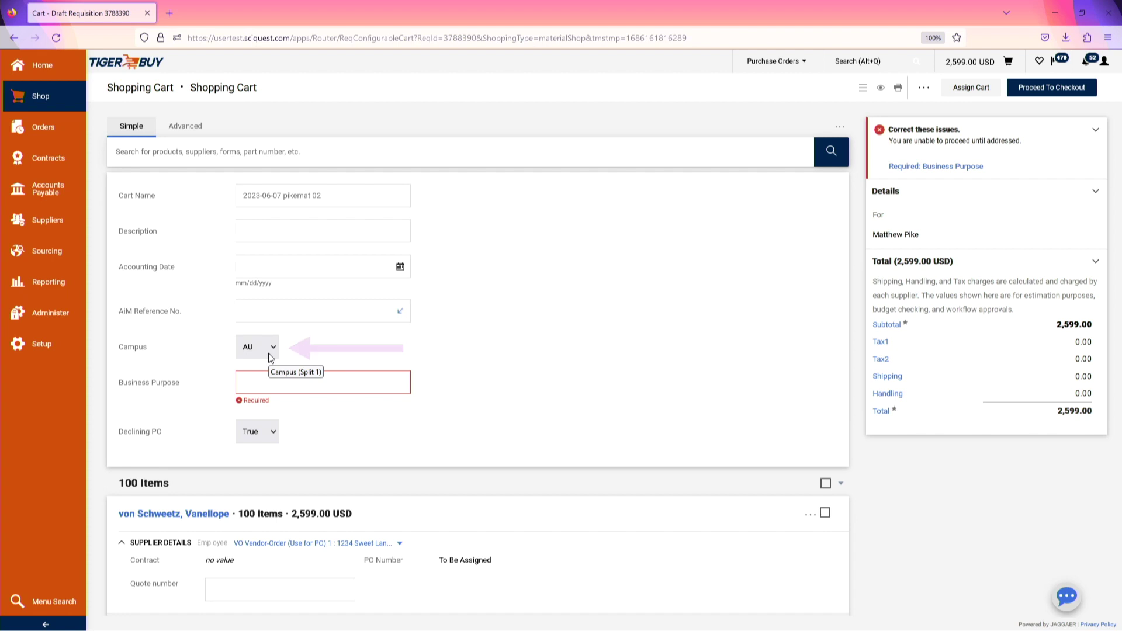
pyautogui.click(303, 387)
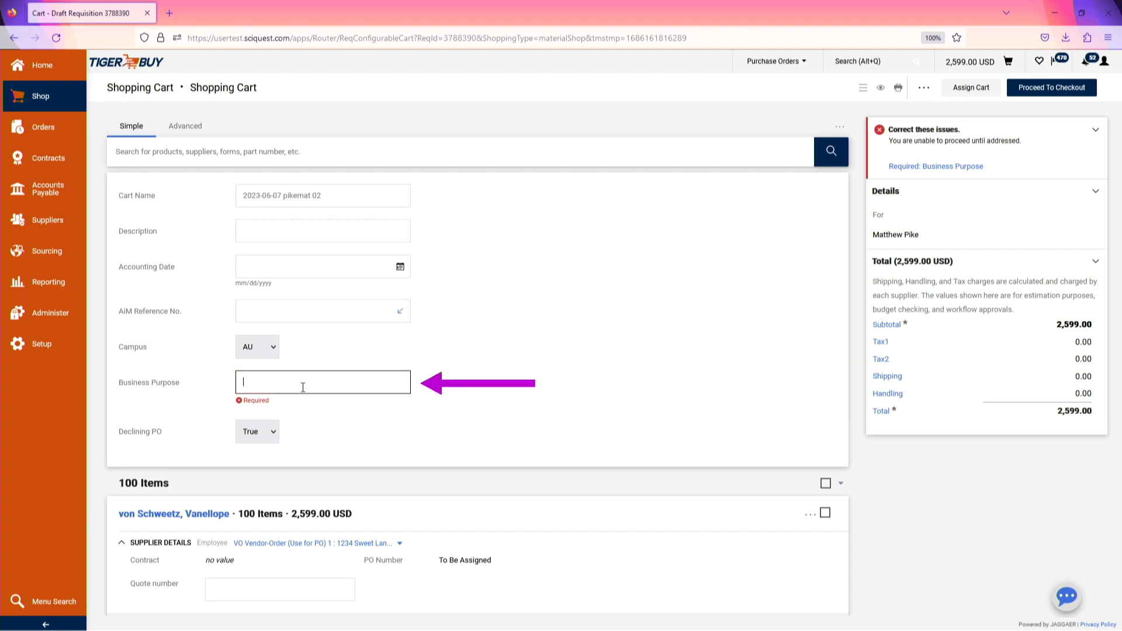
# Enter 'Cakes for event.' as the business purpose, then proceed to checkout.
pyautogui.write('Cakes for event.')
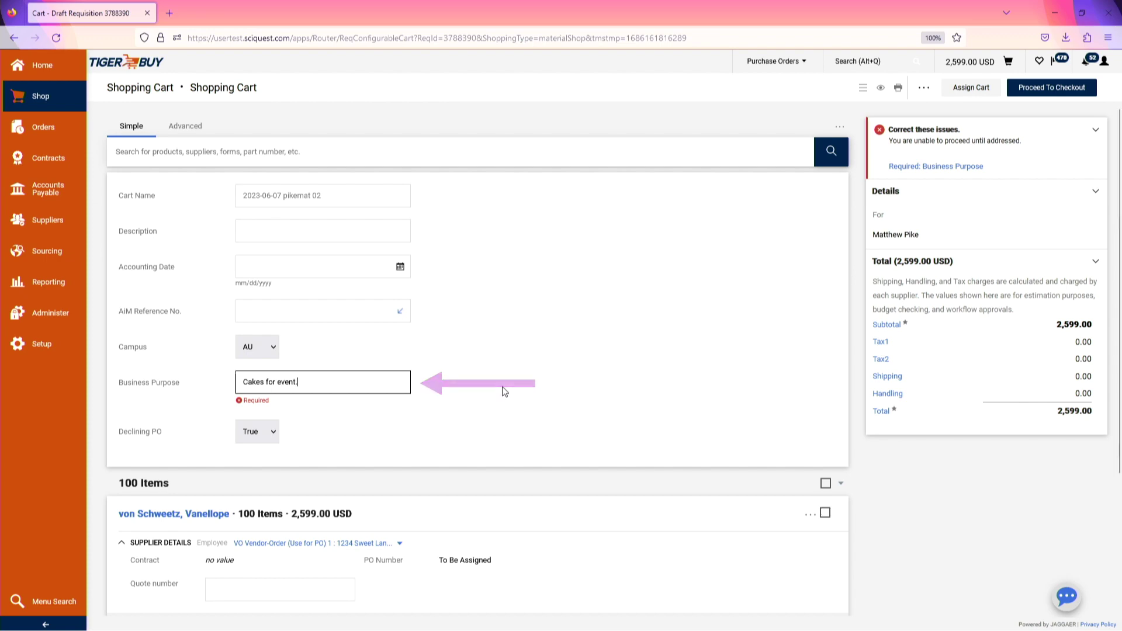
pyautogui.scroll(-3, 559, 394)
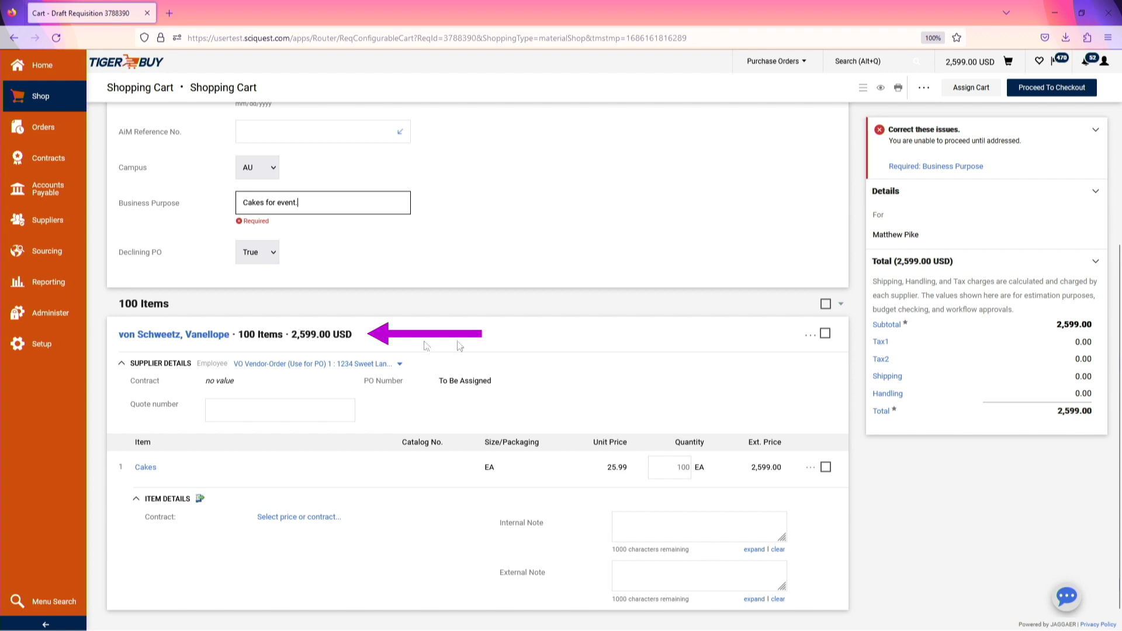
pyautogui.click(302, 413)
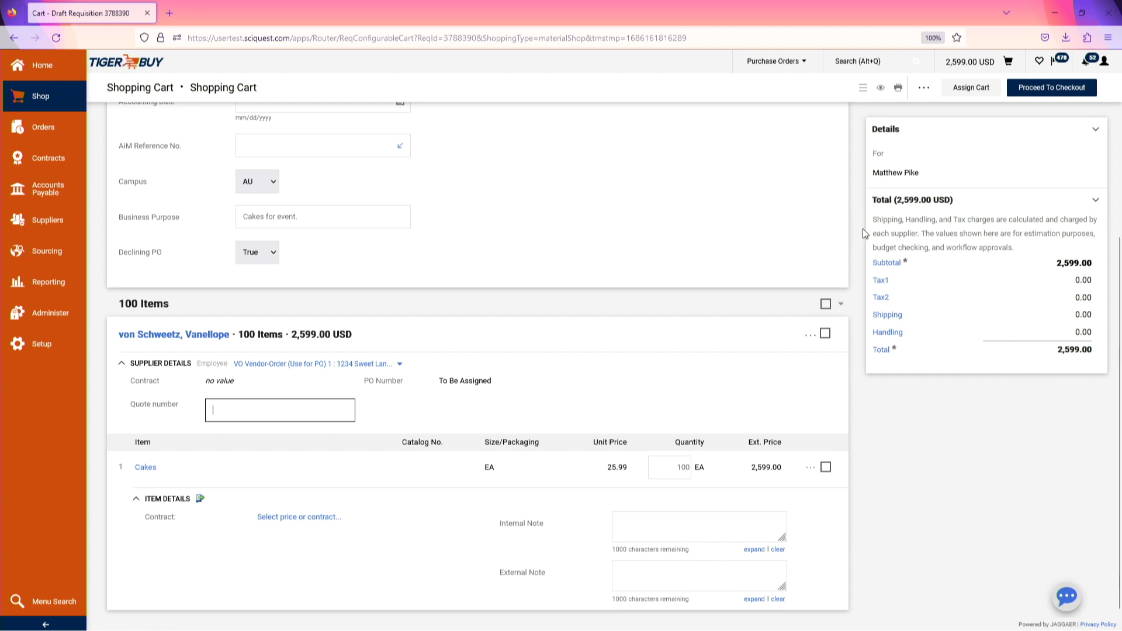
pyautogui.scroll(3, 858, 245)
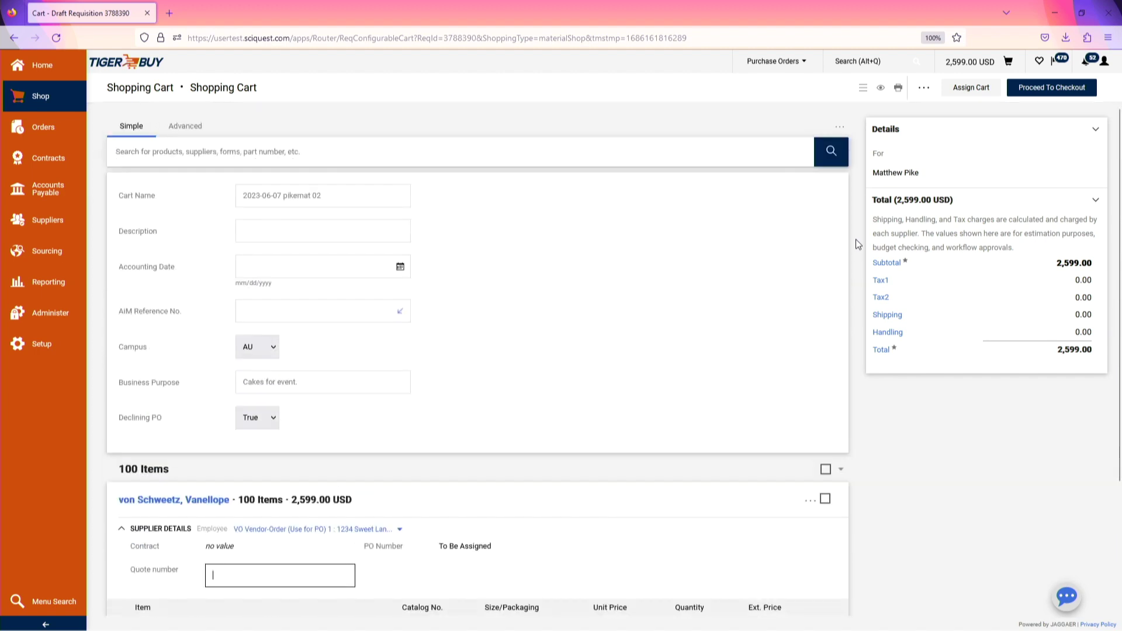
pyautogui.click(1052, 88)
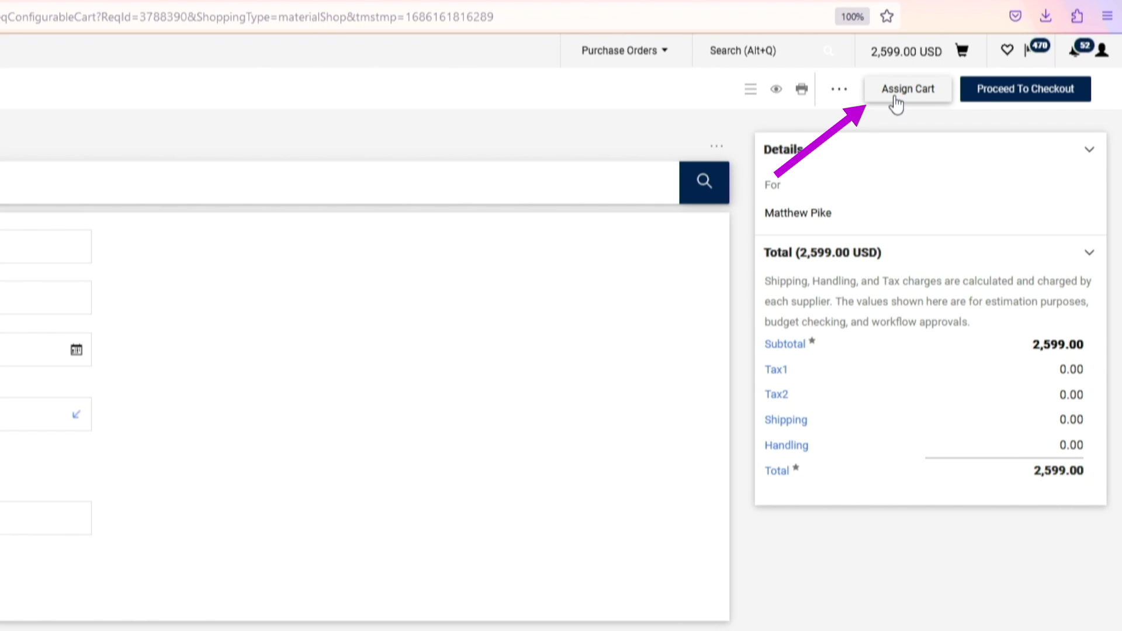
pyautogui.click(1032, 94)
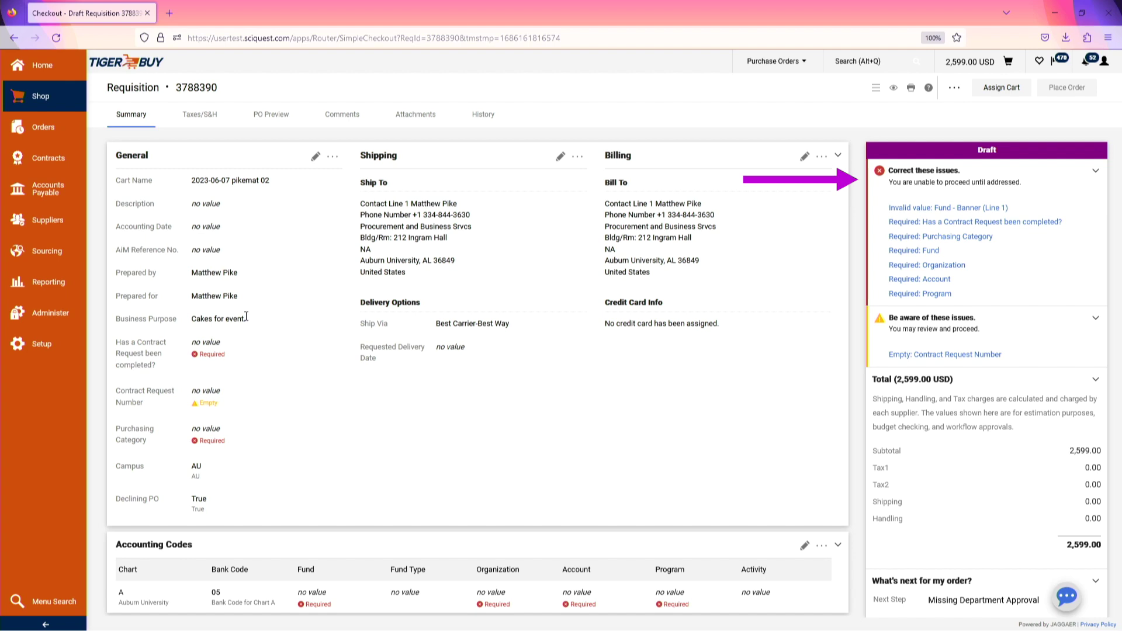
# Begin editing the General section of requisition 3788390.
pyautogui.click(224, 356)
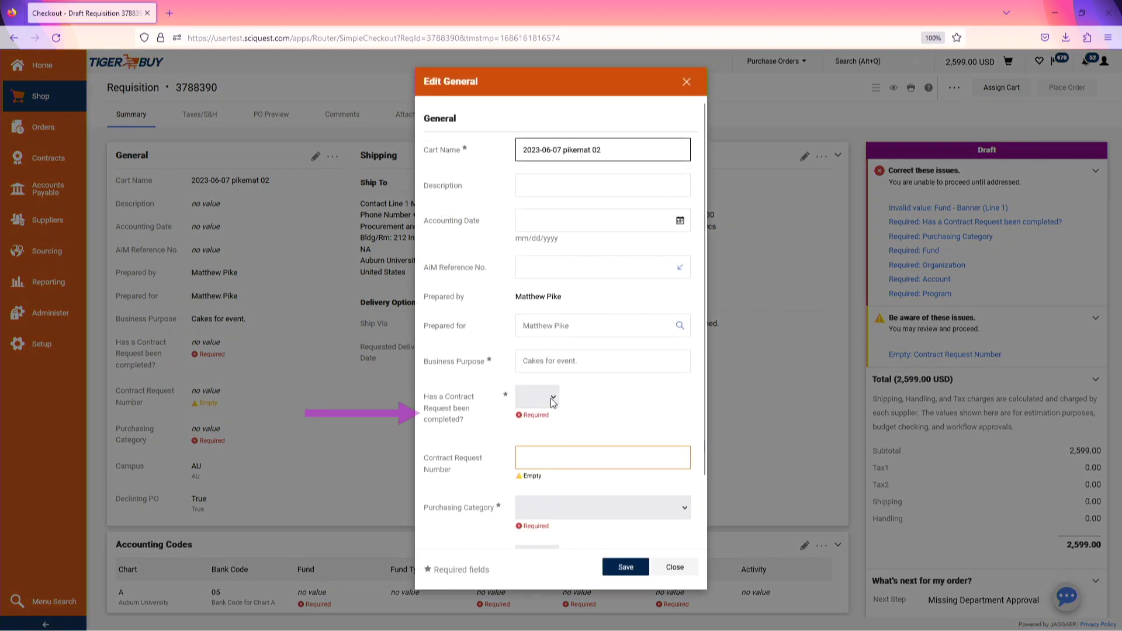
# Answer No to the contract request question, choose purchasing category 113 - Catering, and save.
pyautogui.click(553, 400)
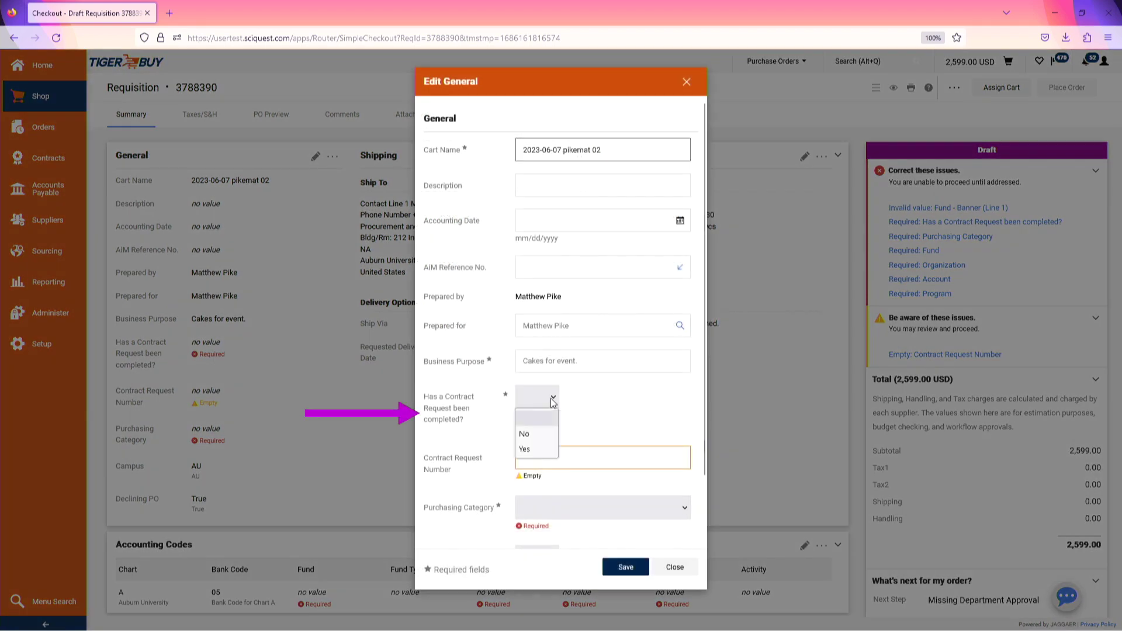
pyautogui.click(545, 434)
pyautogui.scroll(-2, 621, 431)
pyautogui.click(620, 430)
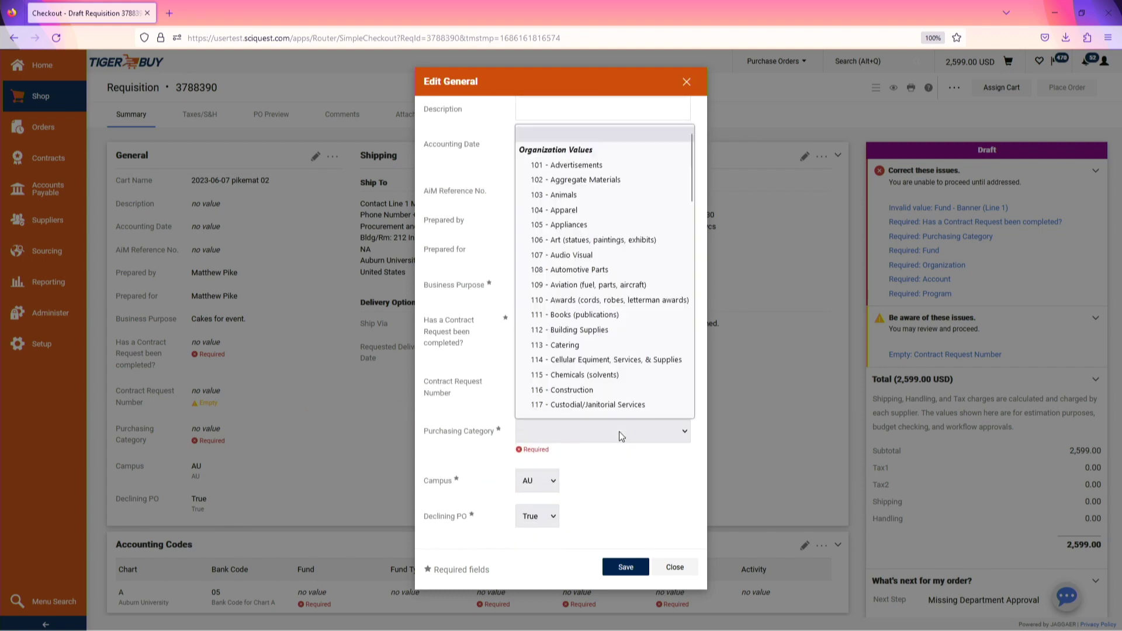
pyautogui.click(620, 417)
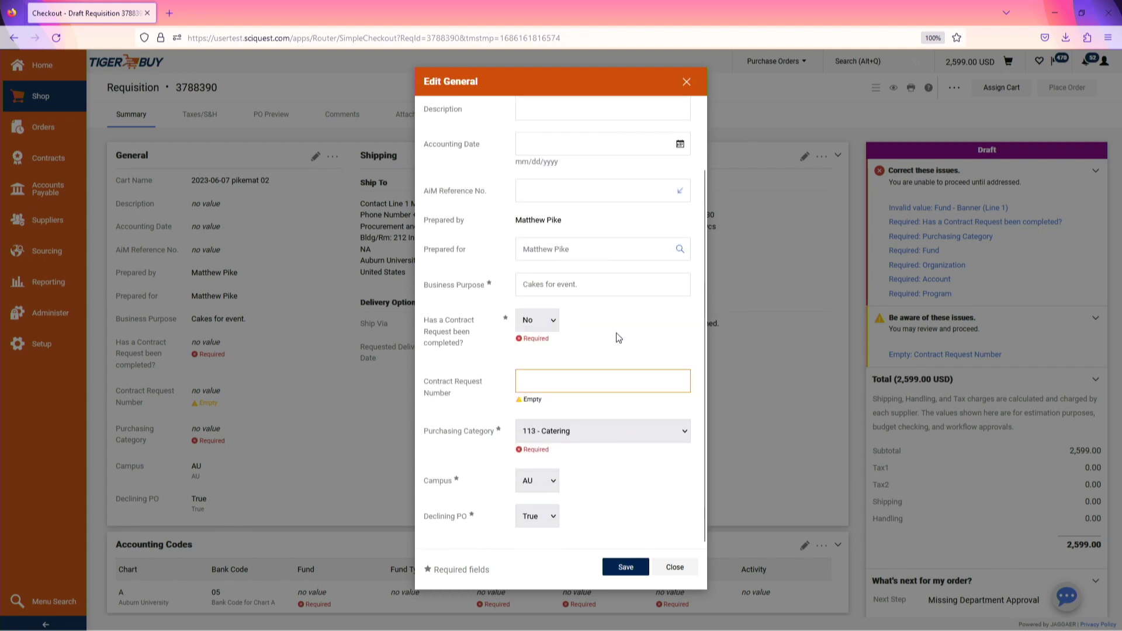
pyautogui.click(624, 570)
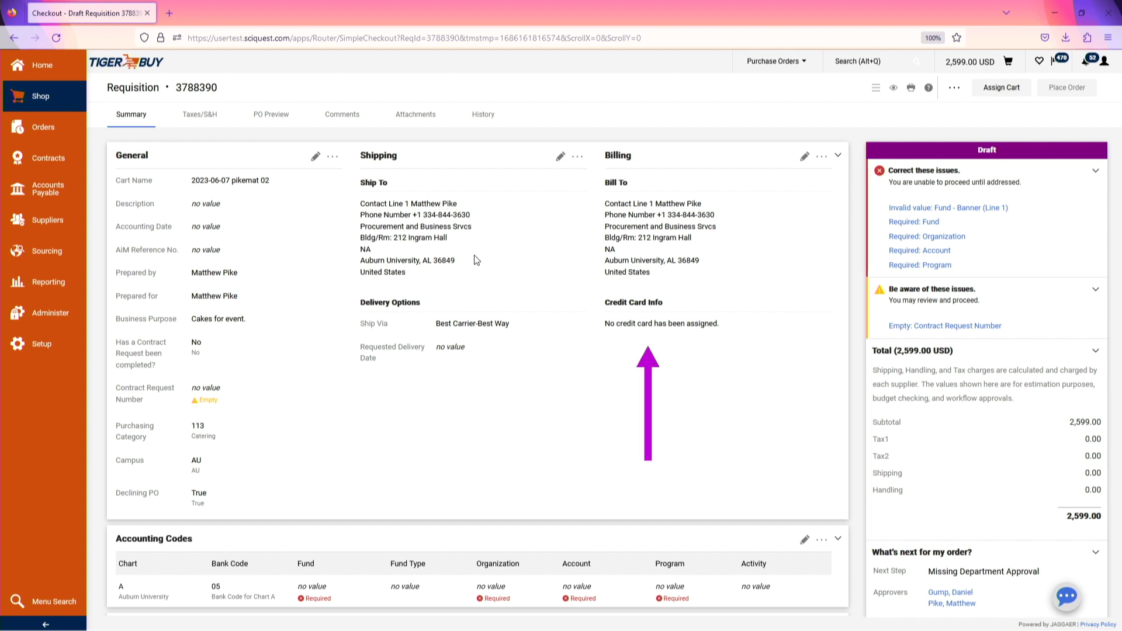
# Set Ship To to the 430SCS President's House address and save.
pyautogui.click(560, 157)
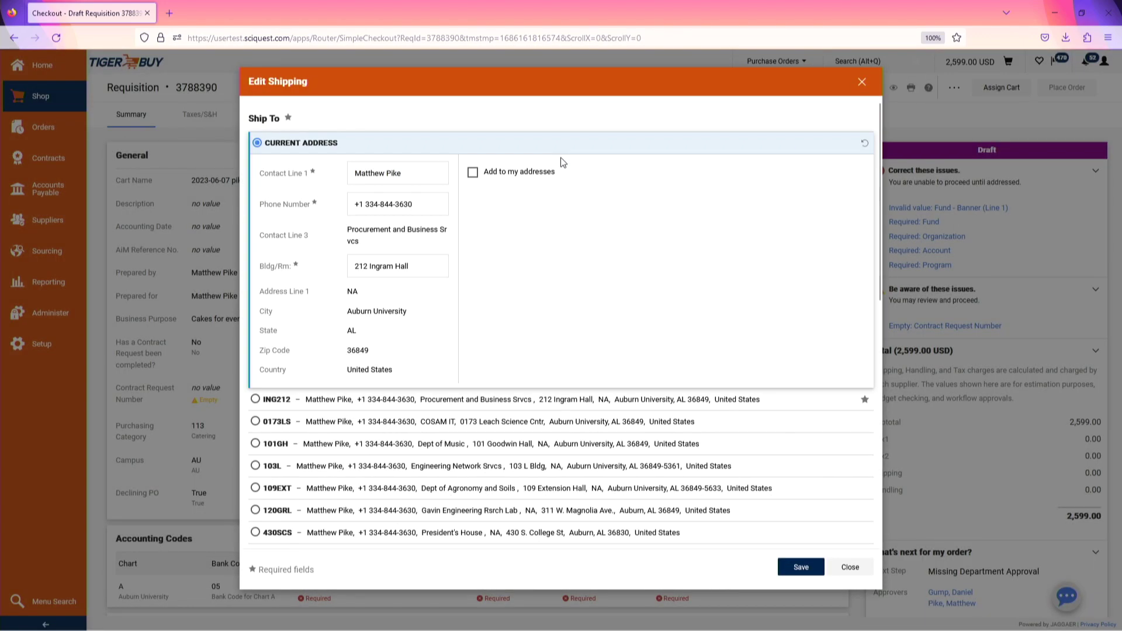
pyautogui.scroll(-5, 493, 454)
pyautogui.click(492, 451)
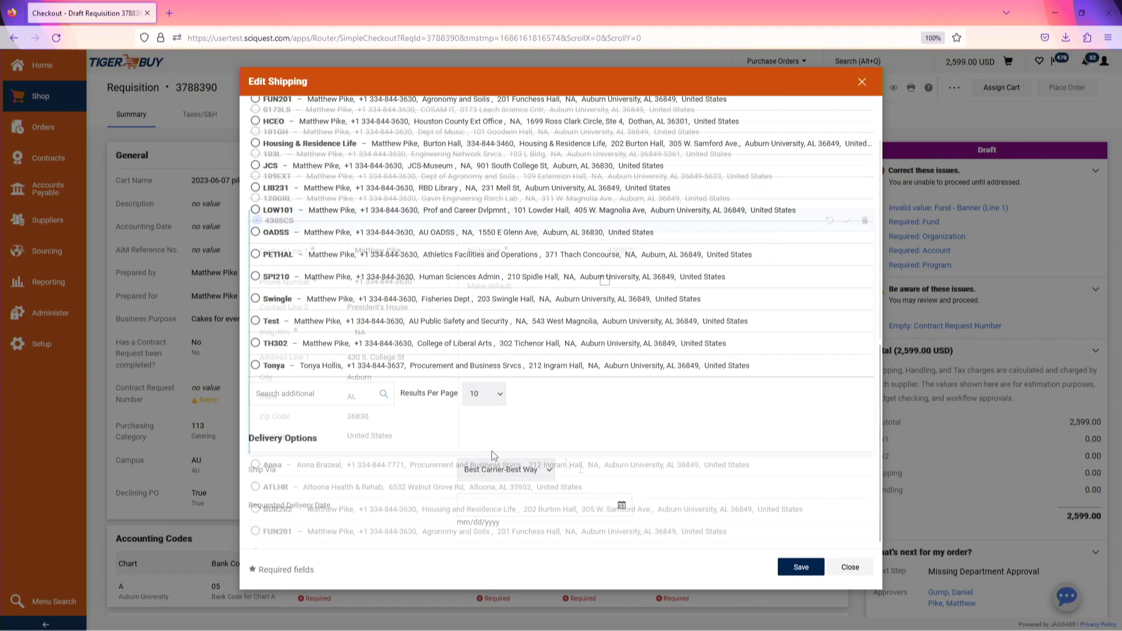
pyautogui.click(800, 567)
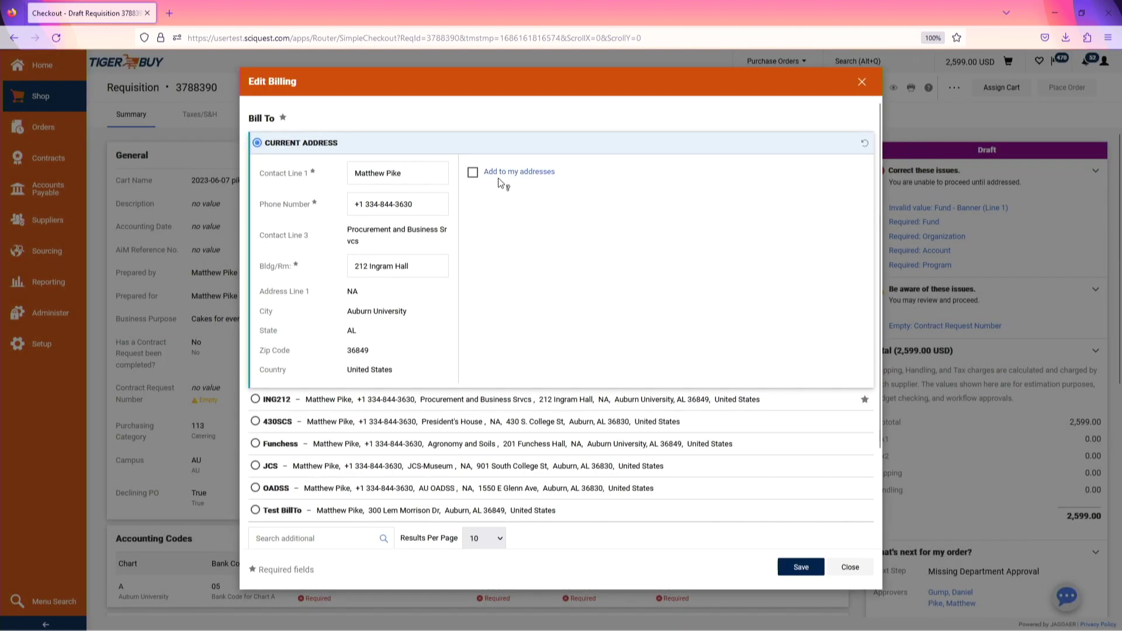
# Choose the 430SCS President's House address for billing and save it.
pyautogui.scroll(-2, 506, 321)
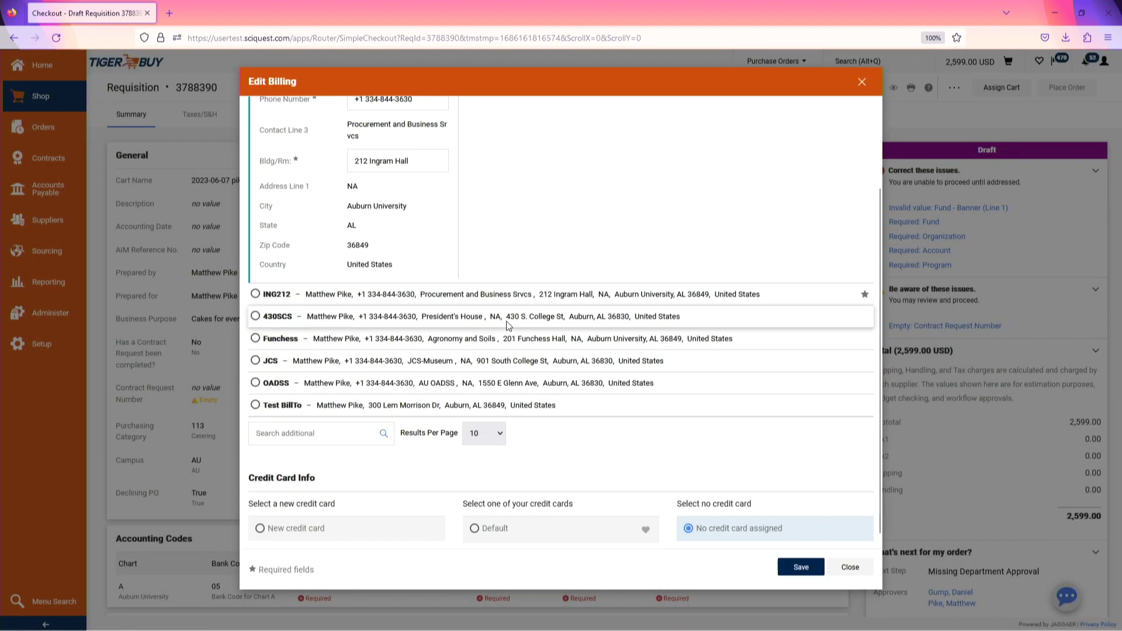
pyautogui.click(256, 316)
pyautogui.click(798, 568)
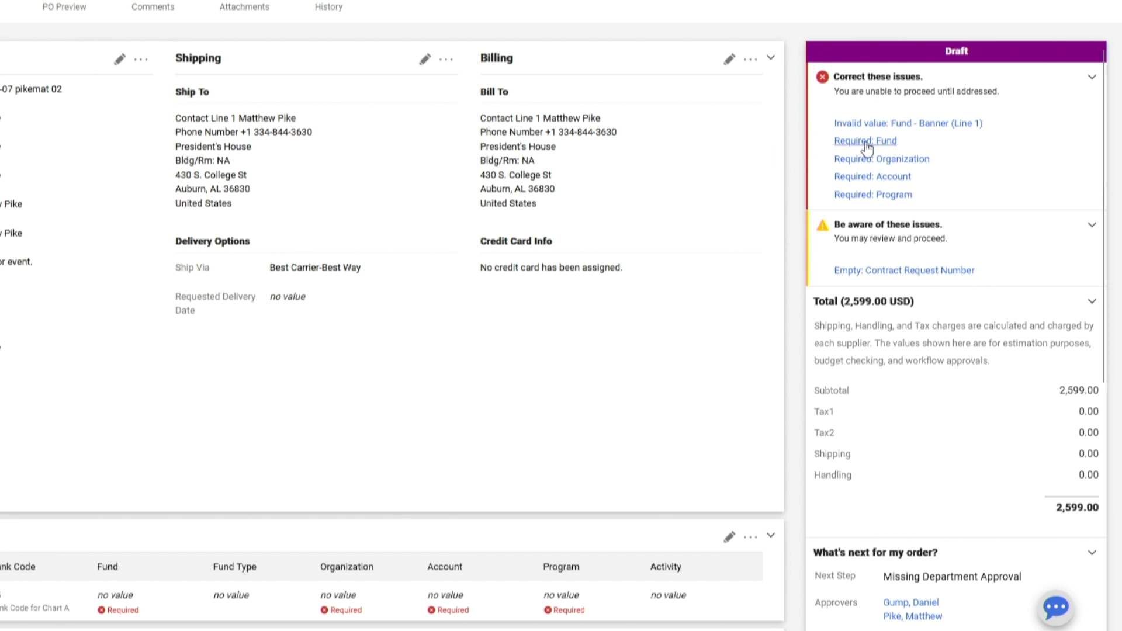
# Enter Fund 101001-A, Organization 113600-A, Account 70780-A and Program 7000-A, then save.
pyautogui.click(866, 143)
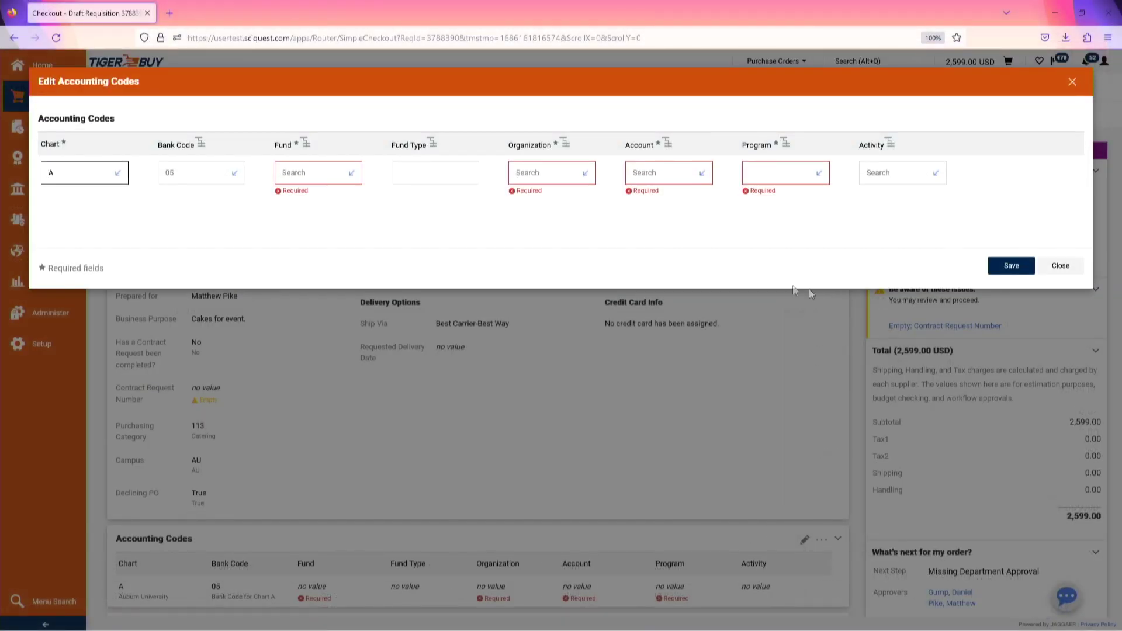
pyautogui.click(351, 173)
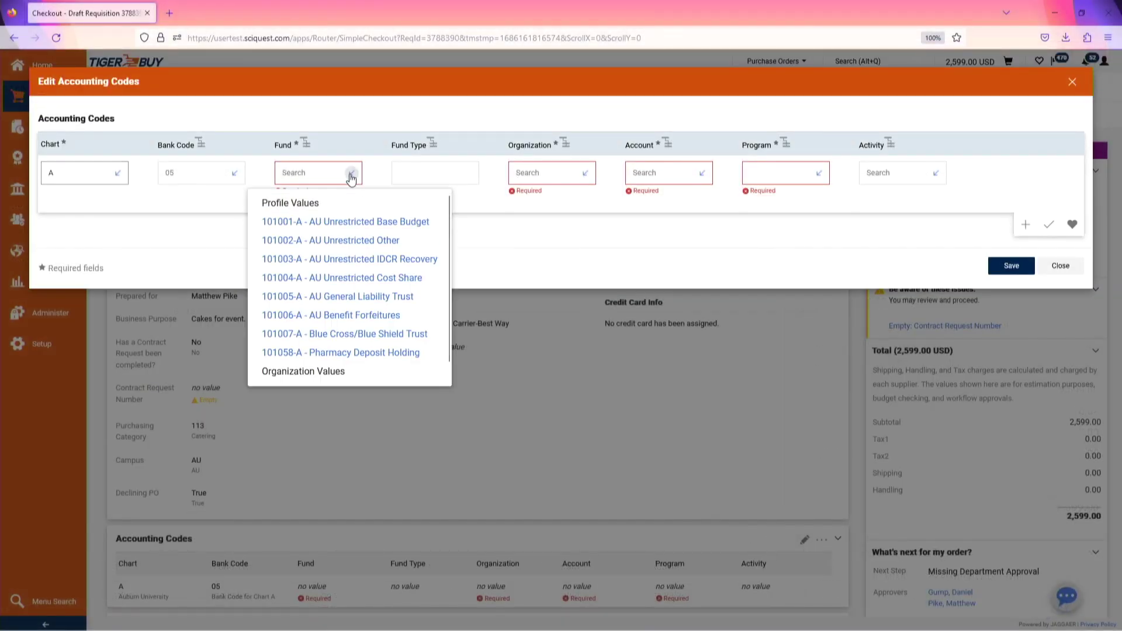
pyautogui.click(348, 220)
pyautogui.click(586, 173)
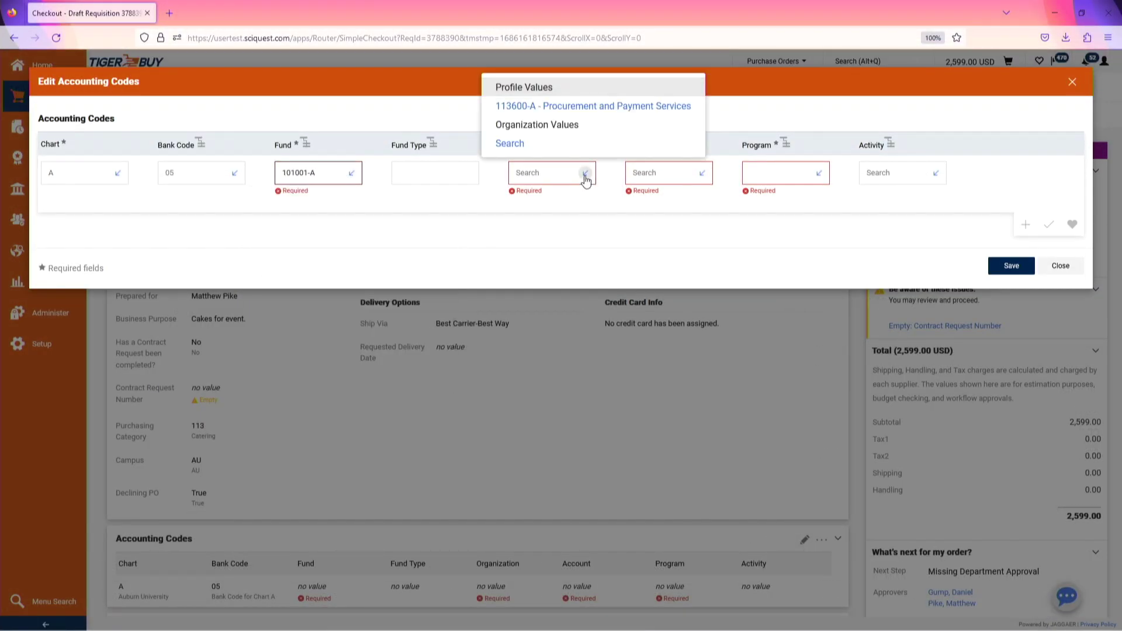
pyautogui.click(581, 105)
pyautogui.click(702, 174)
pyautogui.click(665, 88)
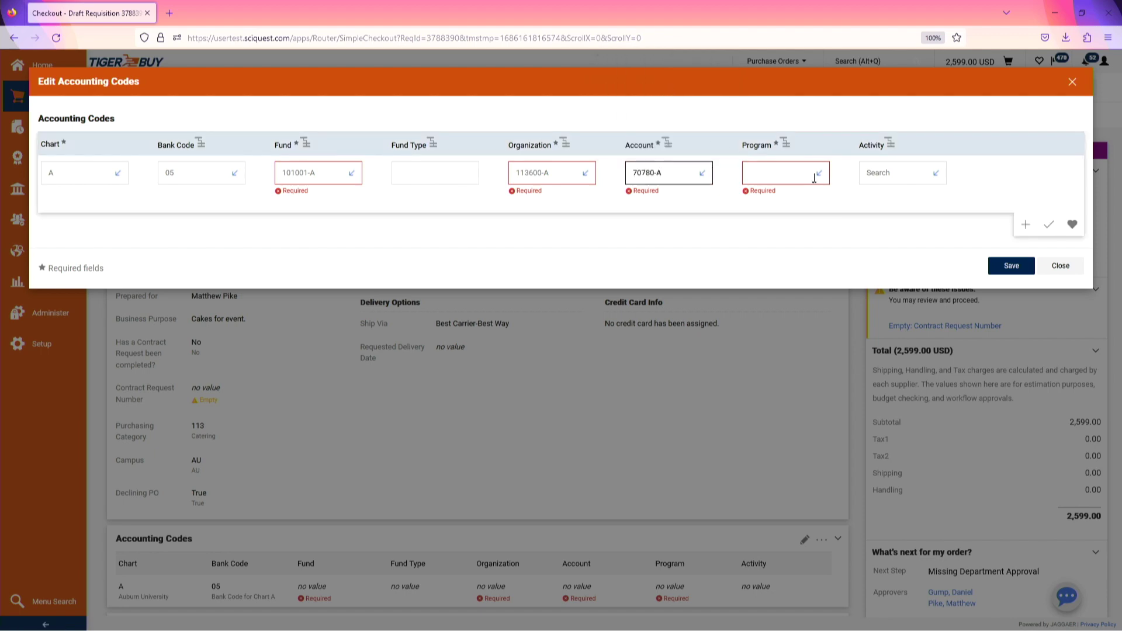
pyautogui.click(819, 173)
pyautogui.click(825, 226)
pyautogui.click(1012, 266)
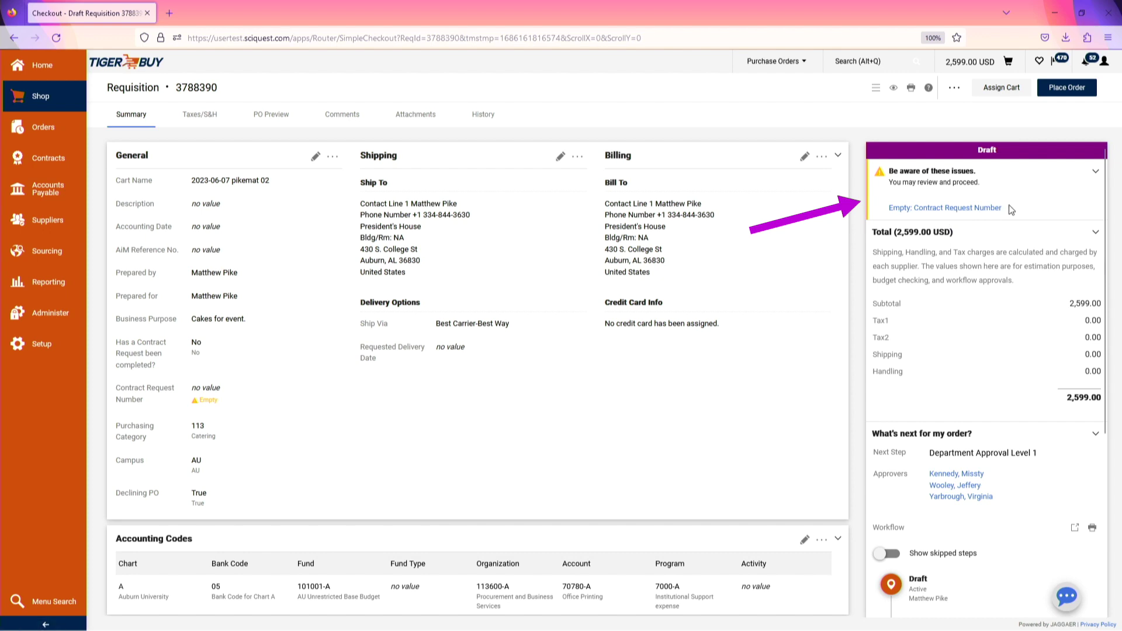
pyautogui.scroll(-5, 549, 413)
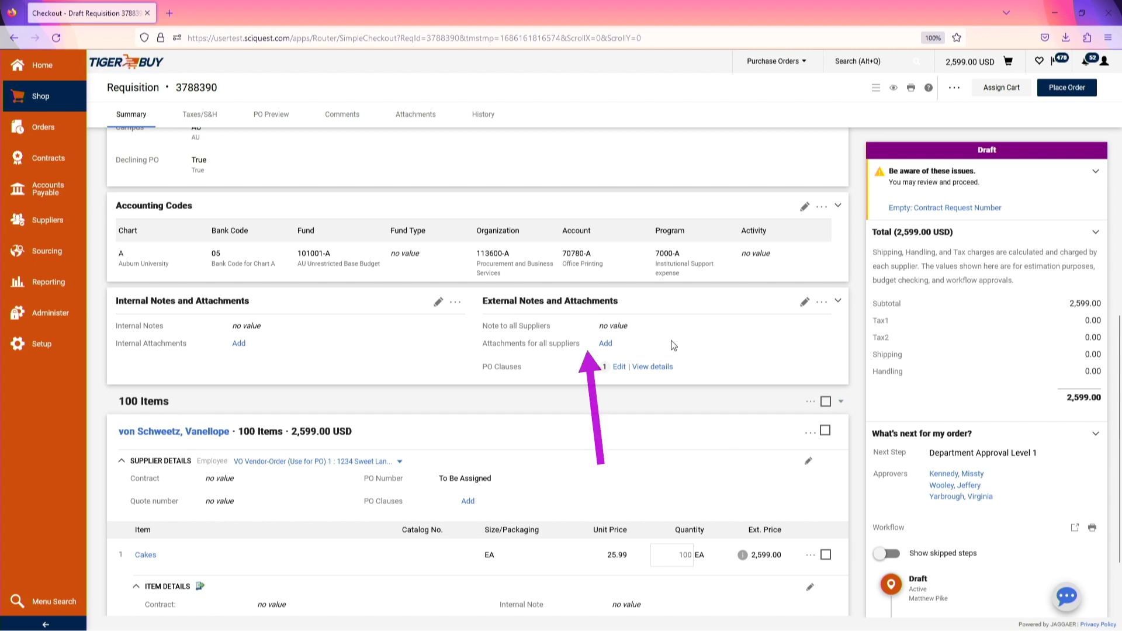
pyautogui.scroll(-5, 1026, 370)
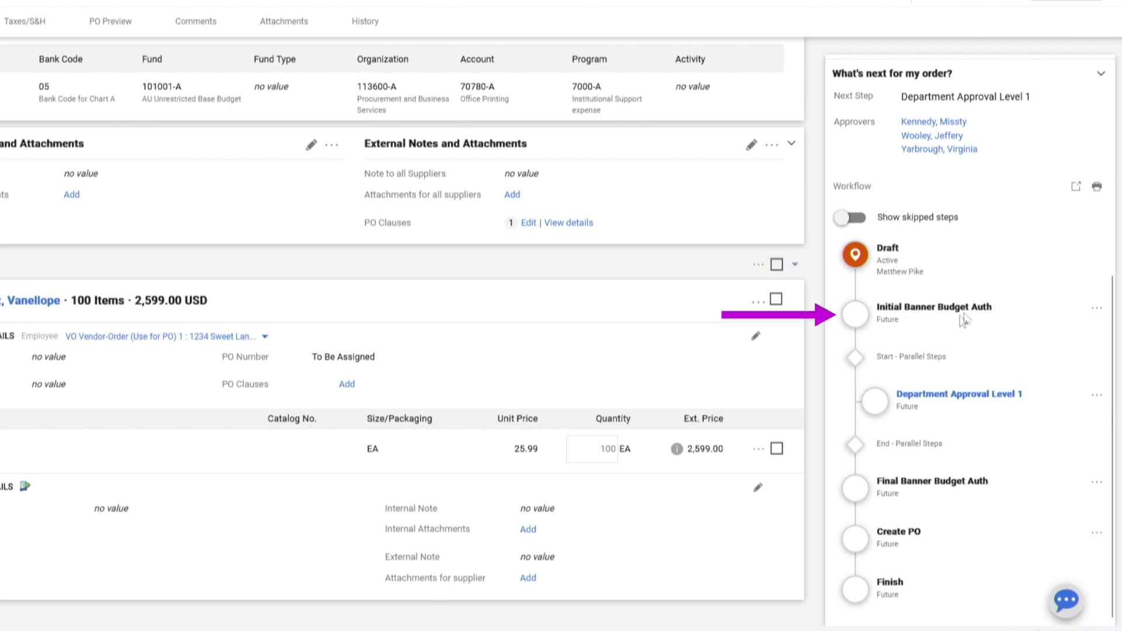
pyautogui.click(961, 397)
# Scroll down the requisition to review the Department Approval Level 1 approvers.
pyautogui.scroll(-1, 1051, 456)
pyautogui.scroll(-2, 1052, 457)
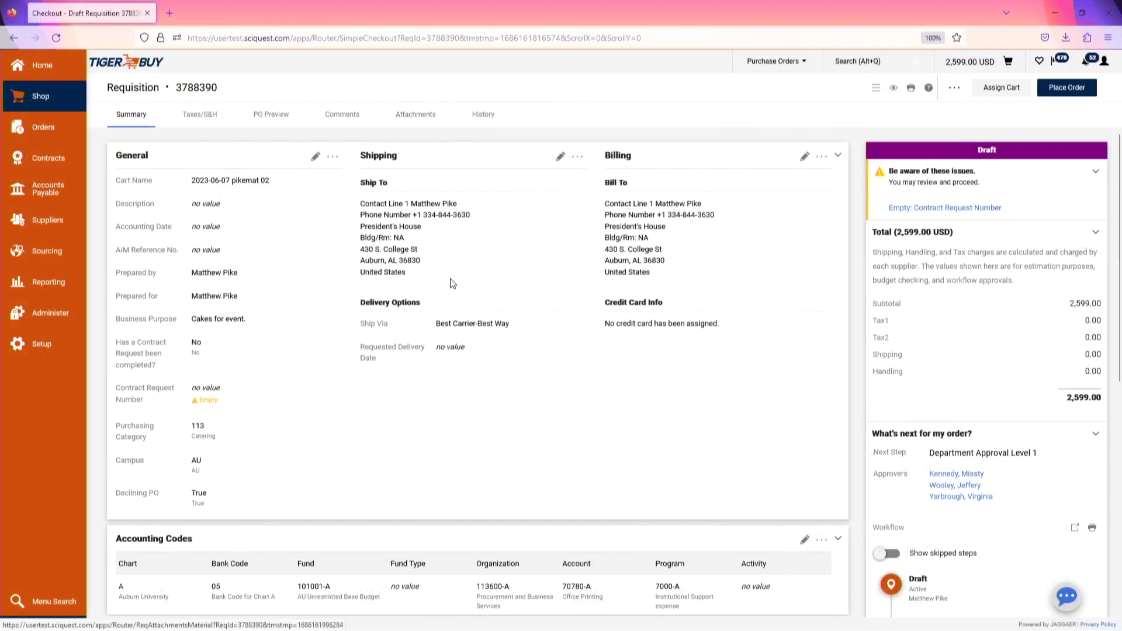
pyautogui.scroll(-5, 451, 284)
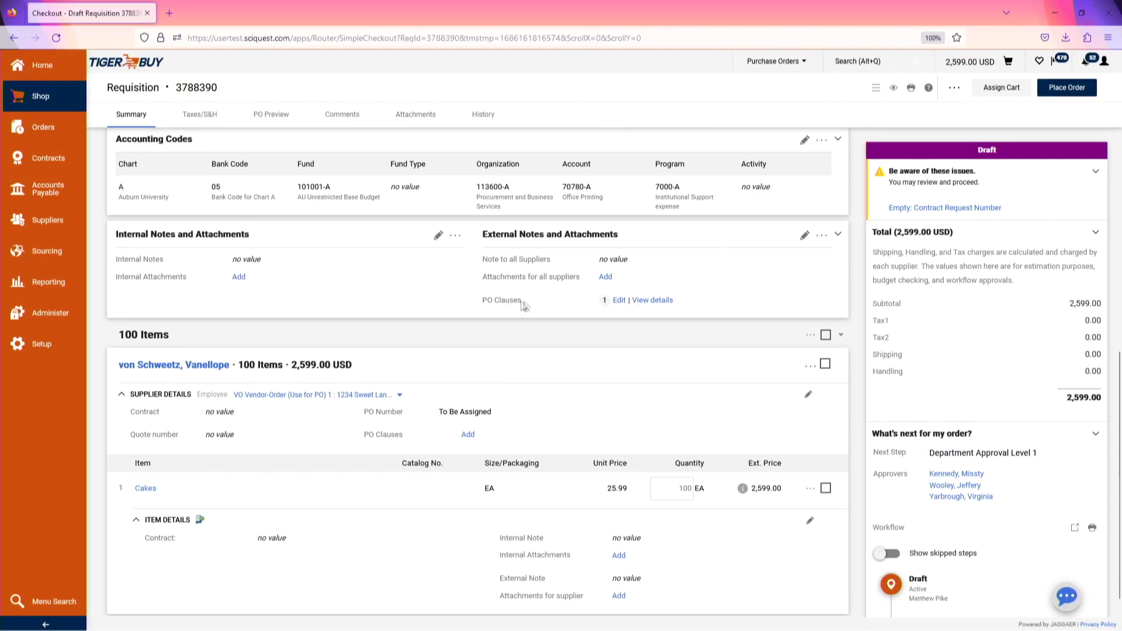
# Upload Professional+Services+Contract+(11.30.2022)-1.pdf as an internal attachment, save it, and return to the Summary.
pyautogui.click(414, 117)
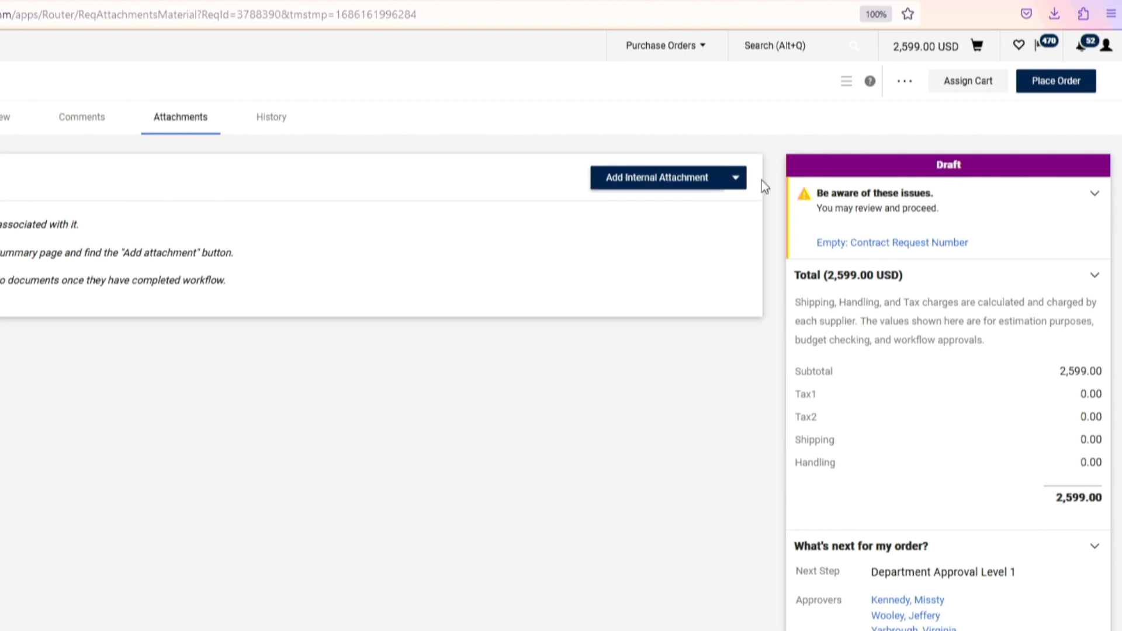
pyautogui.click(739, 182)
pyautogui.click(797, 214)
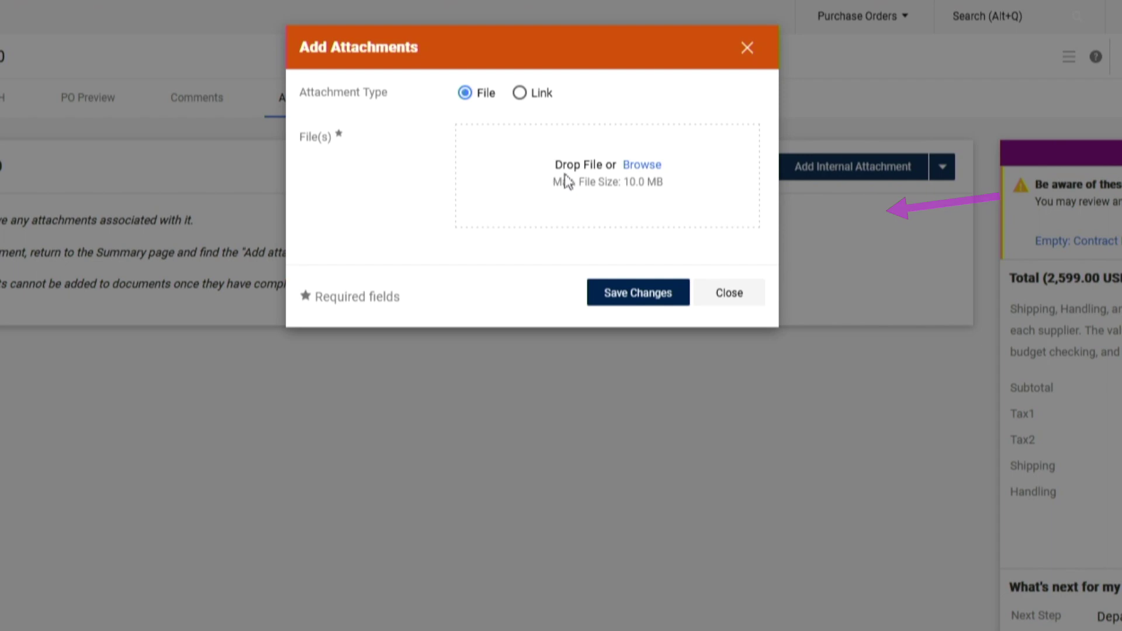
pyautogui.click(642, 167)
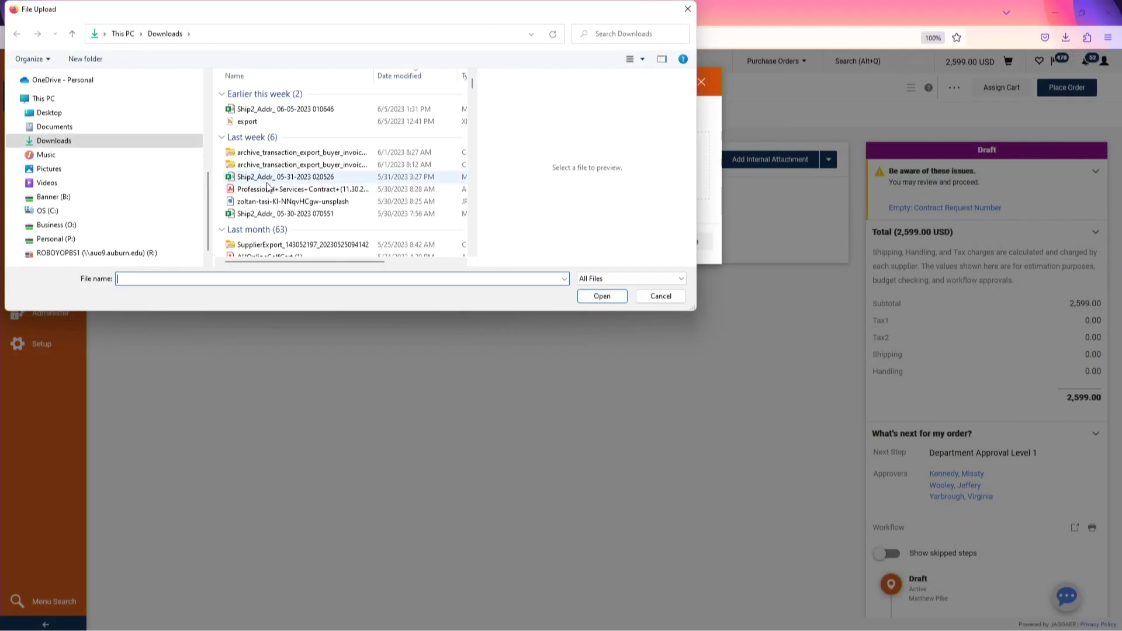
pyautogui.doubleClick(272, 190)
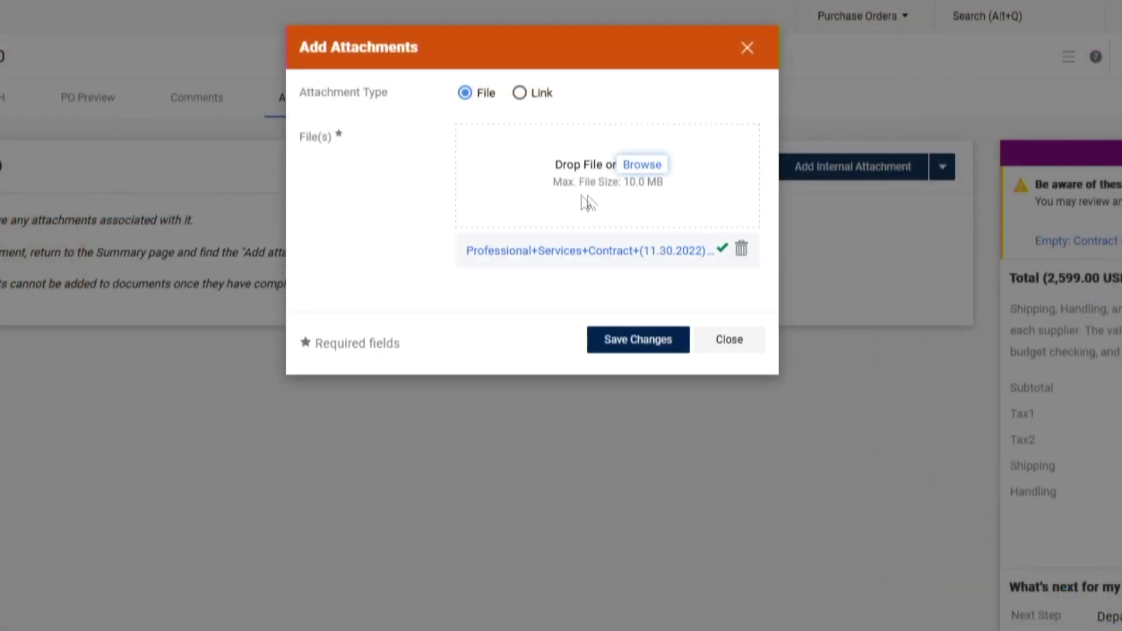
pyautogui.click(635, 343)
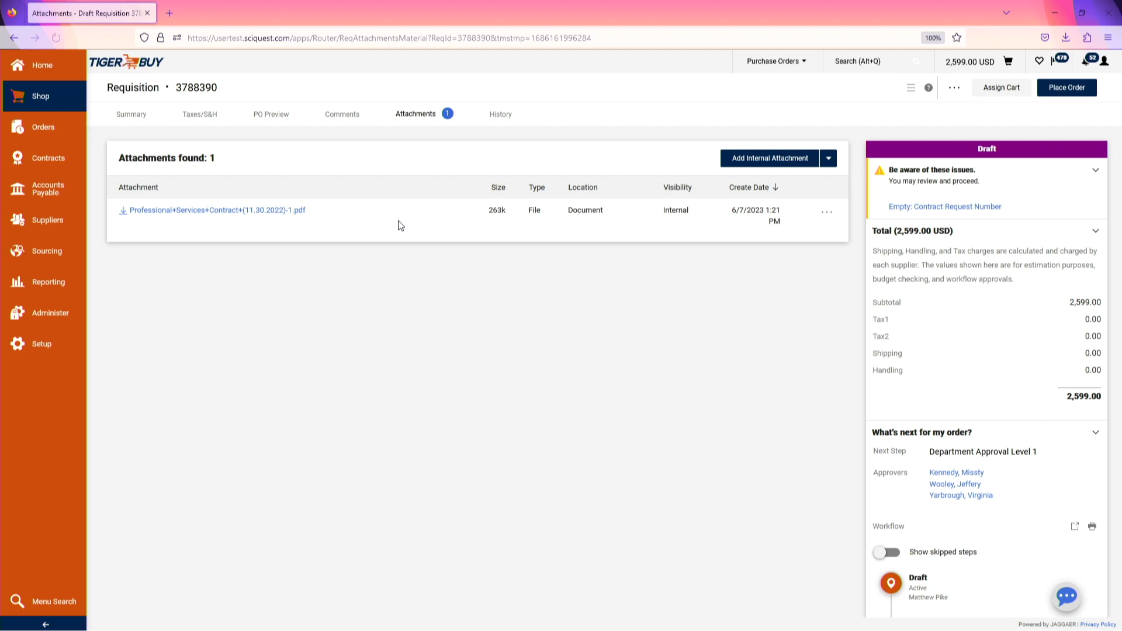
pyautogui.click(133, 116)
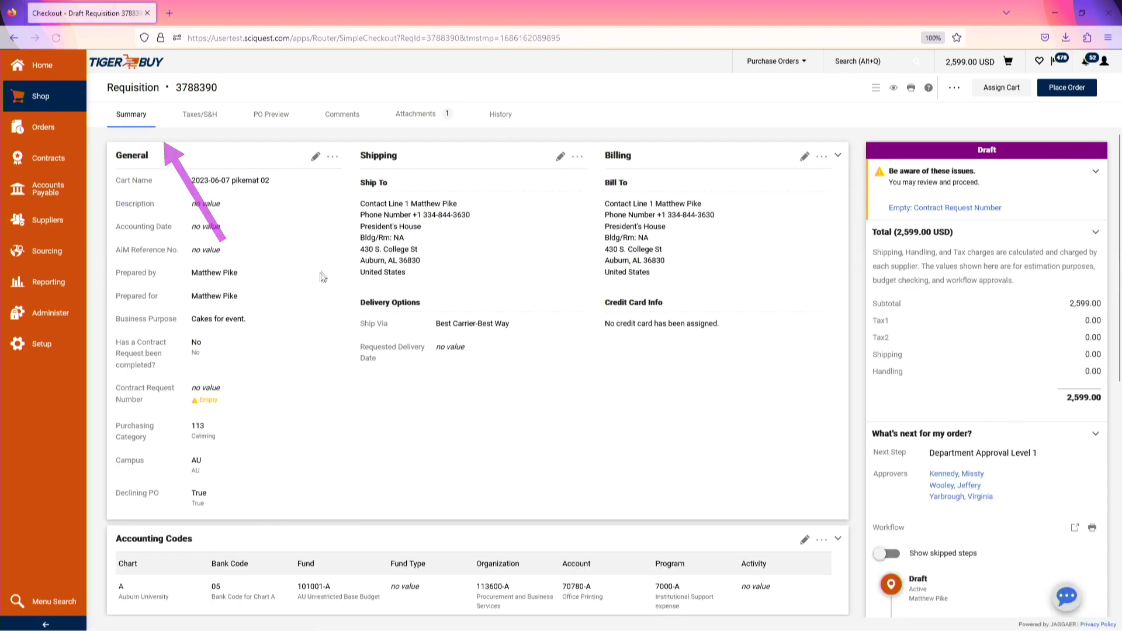
# Review the requisition summary and place the order, leaving requisition 3788390 Pending at 2,599.00 USD.
pyautogui.scroll(-7, 322, 276)
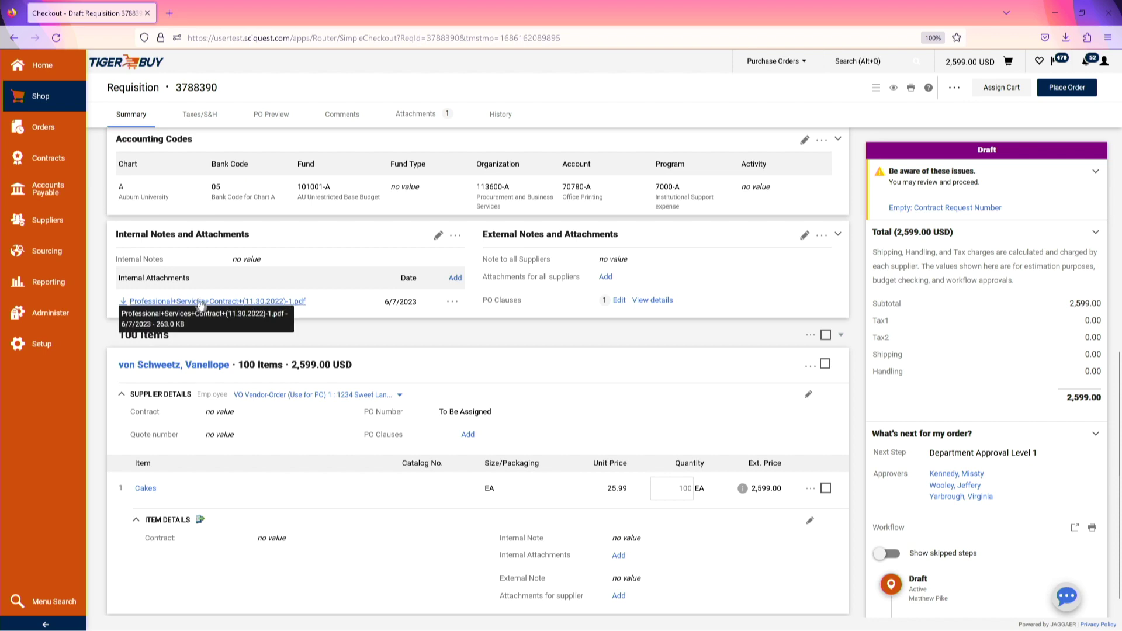
pyautogui.scroll(7, 364, 300)
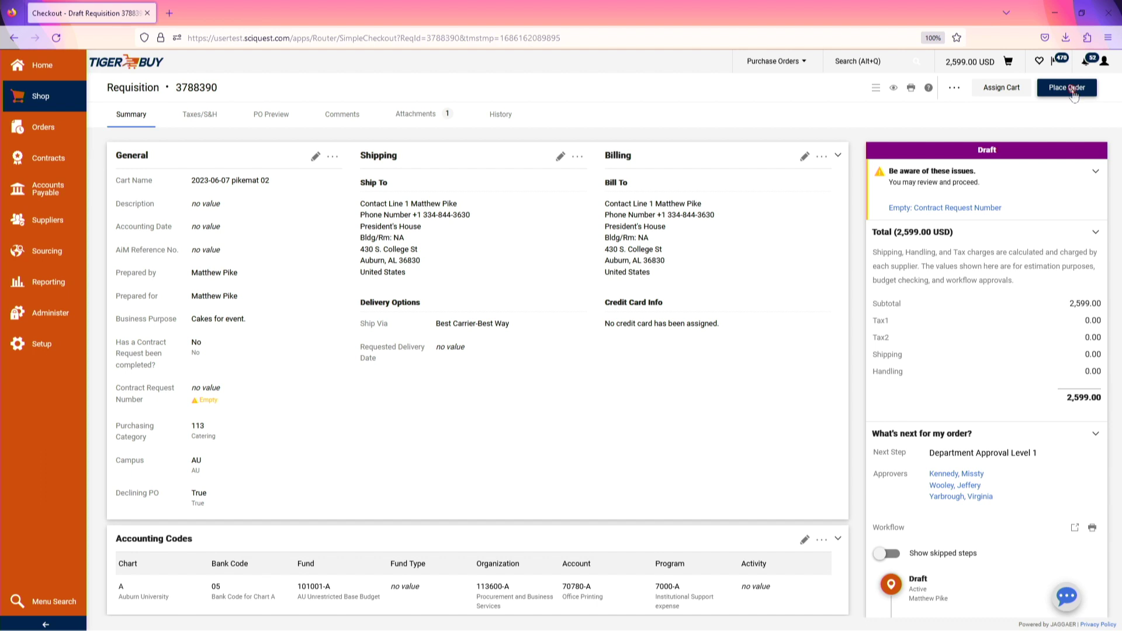
pyautogui.click(1074, 88)
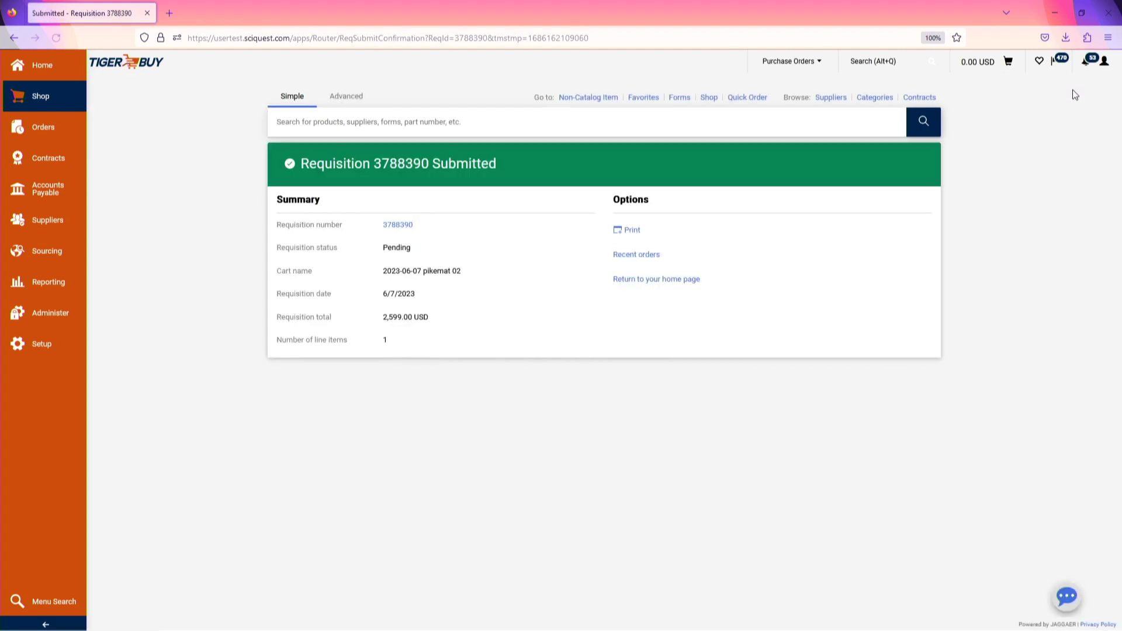